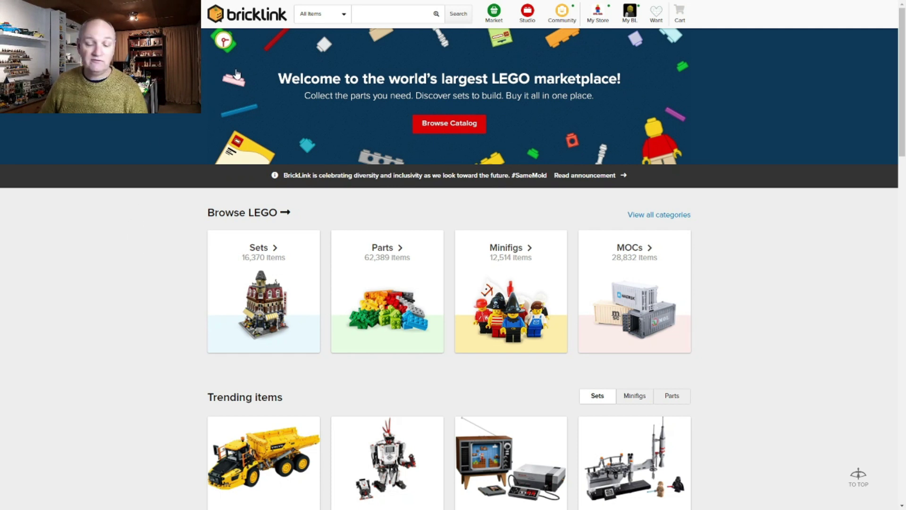
# - Search the catalog for set 75892 and open the McLaren Senna set page
pyautogui.click(378, 20)
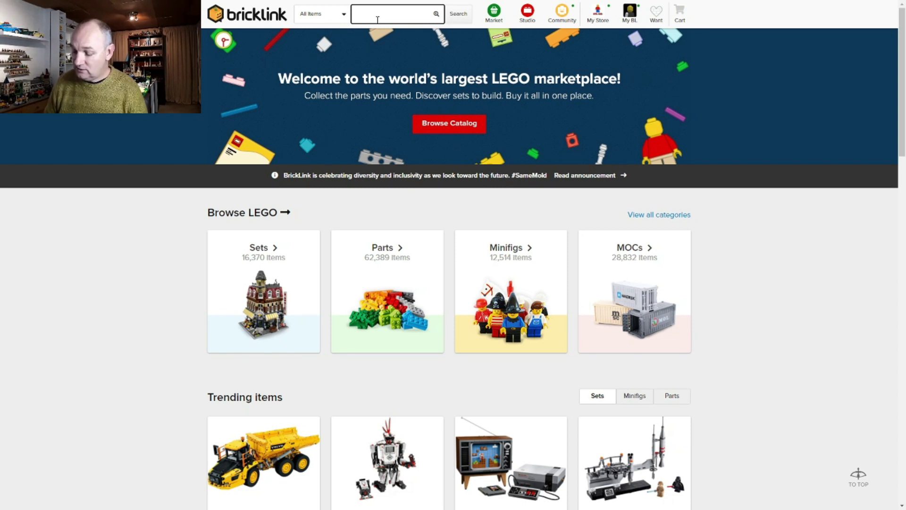
pyautogui.write('7')
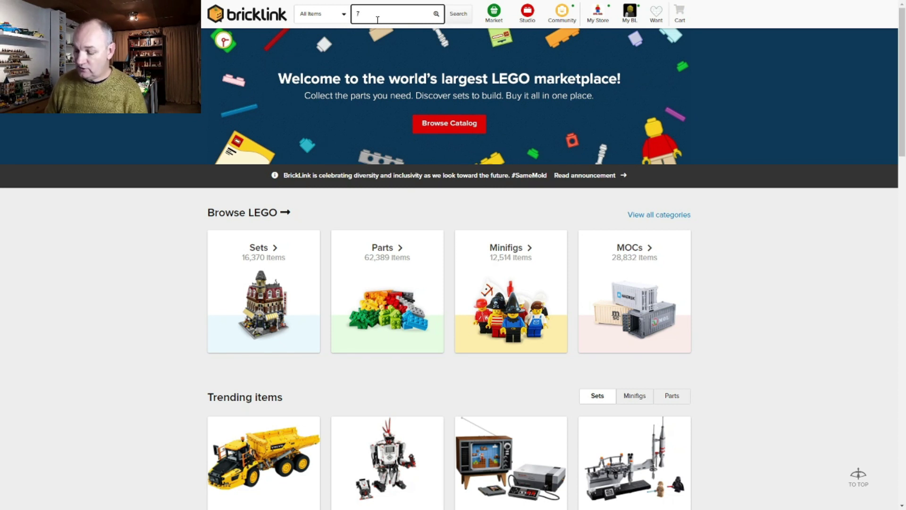
pyautogui.write('5')
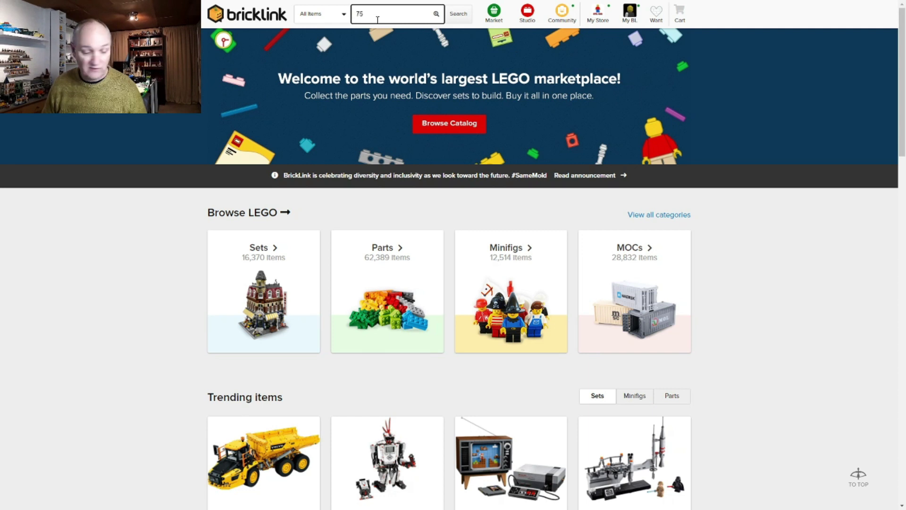
pyautogui.write('892')
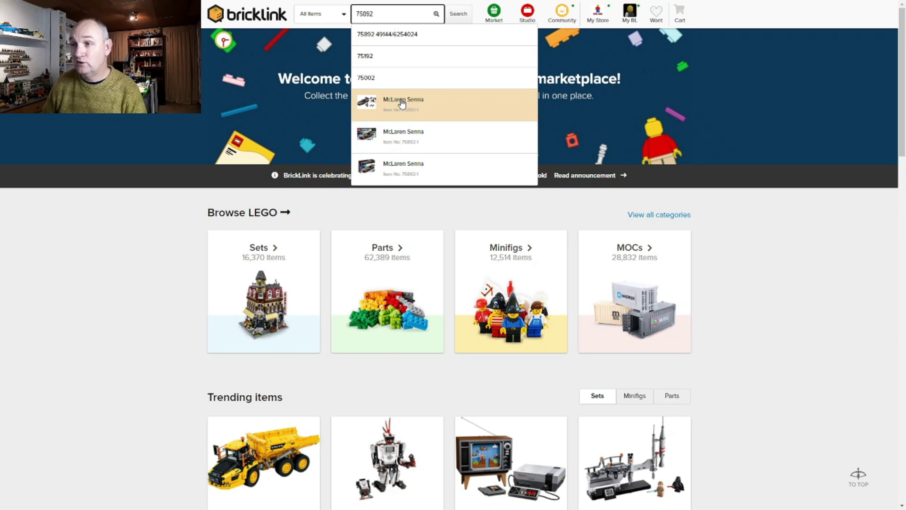
pyautogui.click(404, 103)
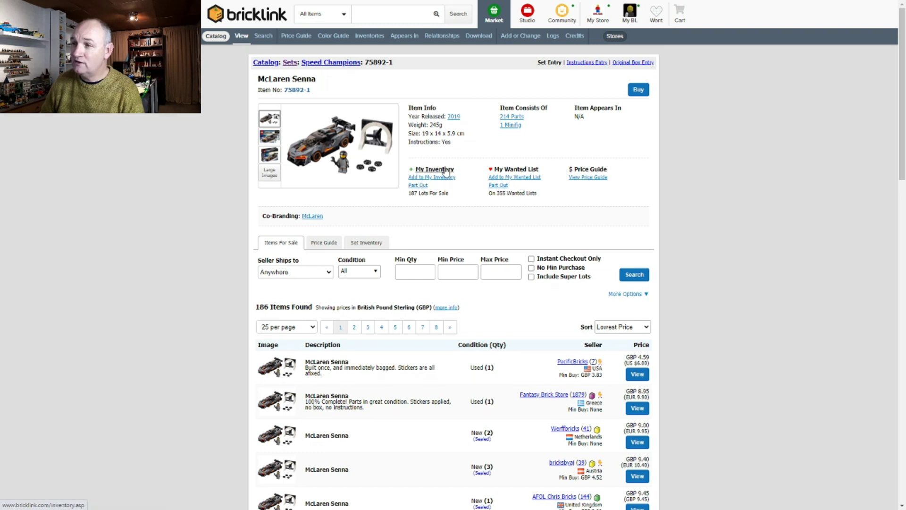
# - Start parting the McLaren Senna set out into the store inventory, keeping set number suffix 1
pyautogui.click(418, 187)
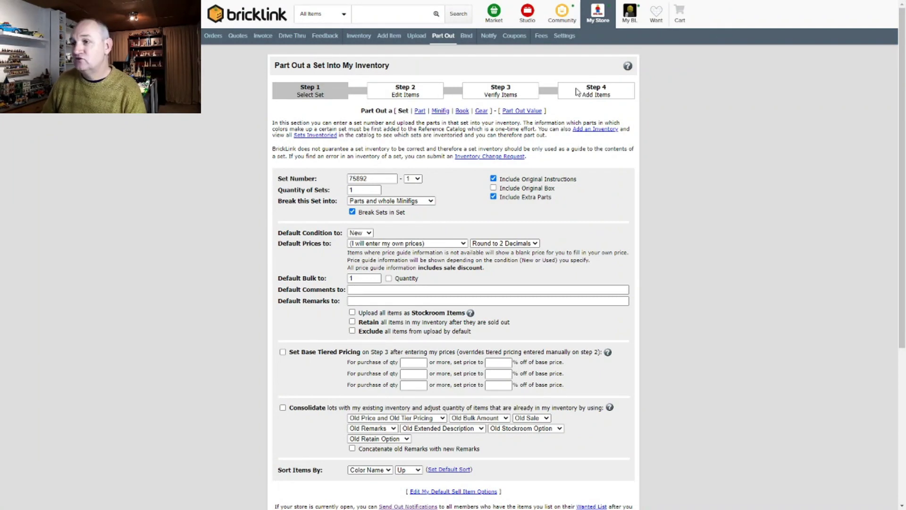
pyautogui.scroll(-2, 436, 284)
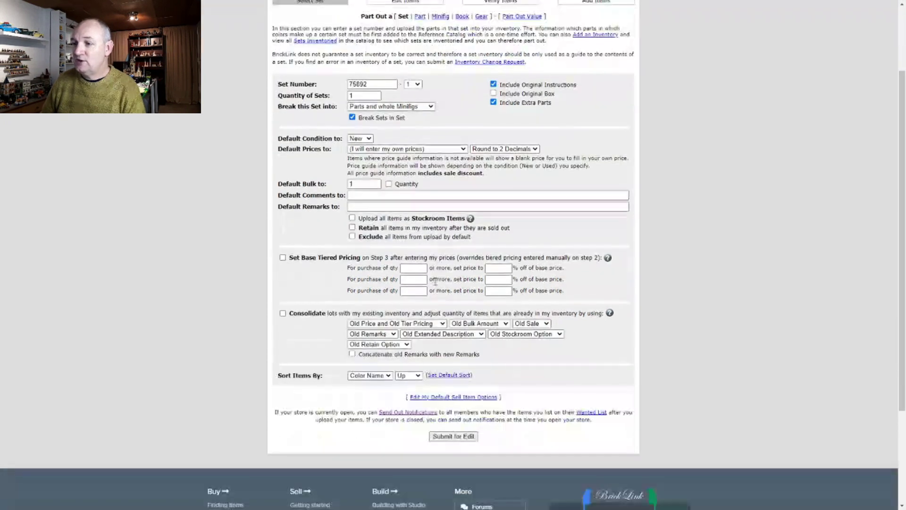
pyautogui.scroll(1, 446, 264)
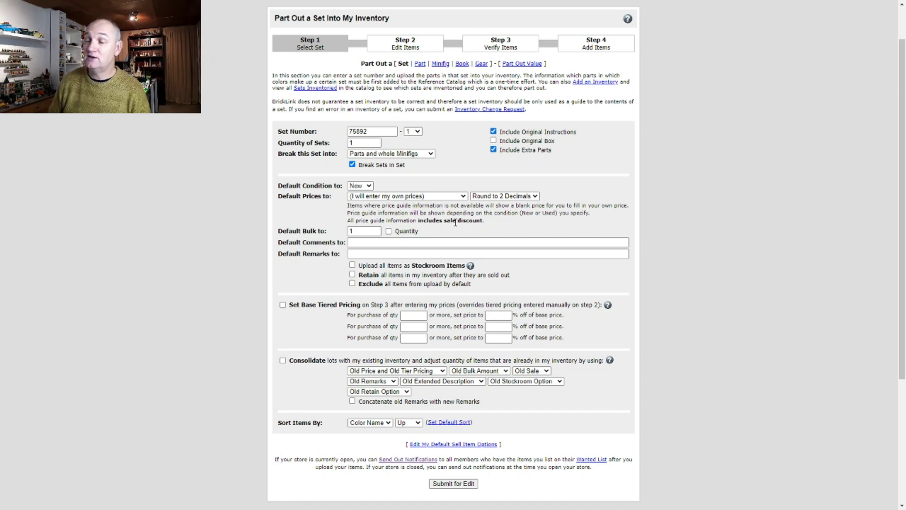
pyautogui.scroll(1, 582, 216)
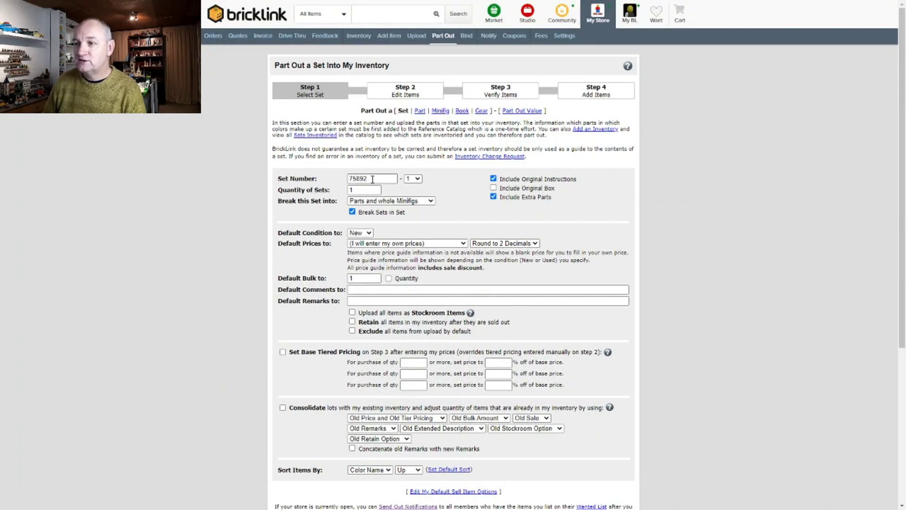
pyautogui.click(417, 179)
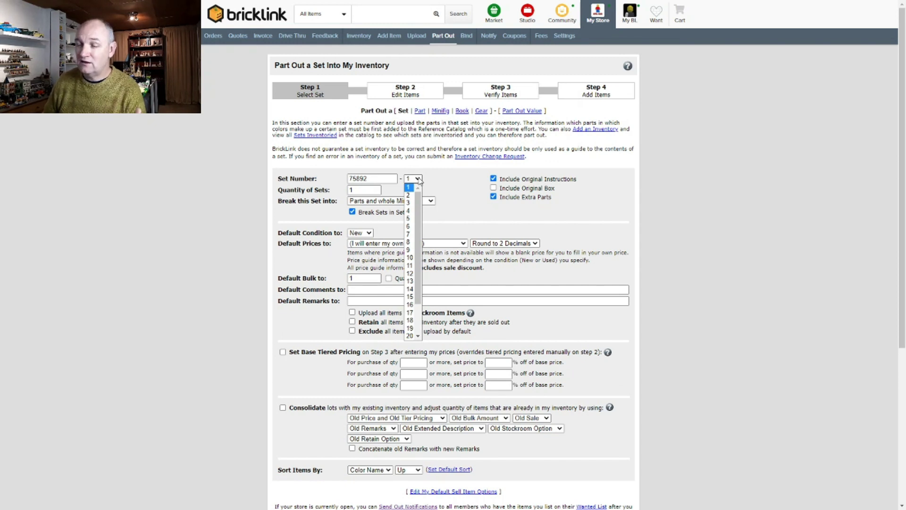
pyautogui.click(419, 180)
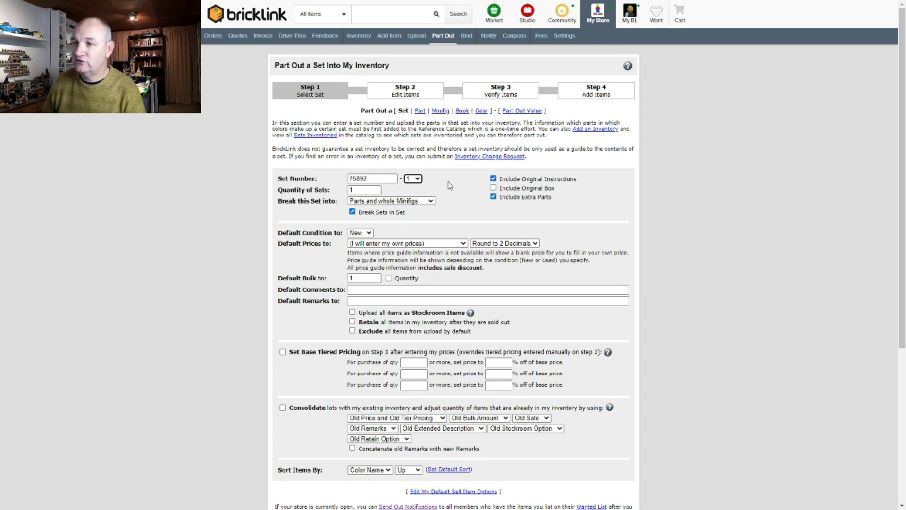
# - Set the quantity of sets to 1, broken into Parts and whole Minifigs with the original instructions included
pyautogui.click(352, 190)
pyautogui.write('3')
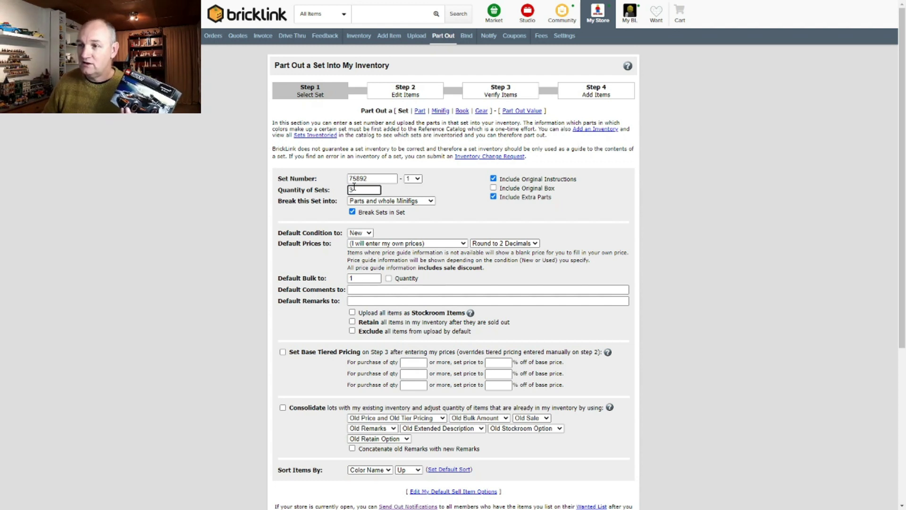
pyautogui.doubleClick(355, 190)
pyautogui.write('1')
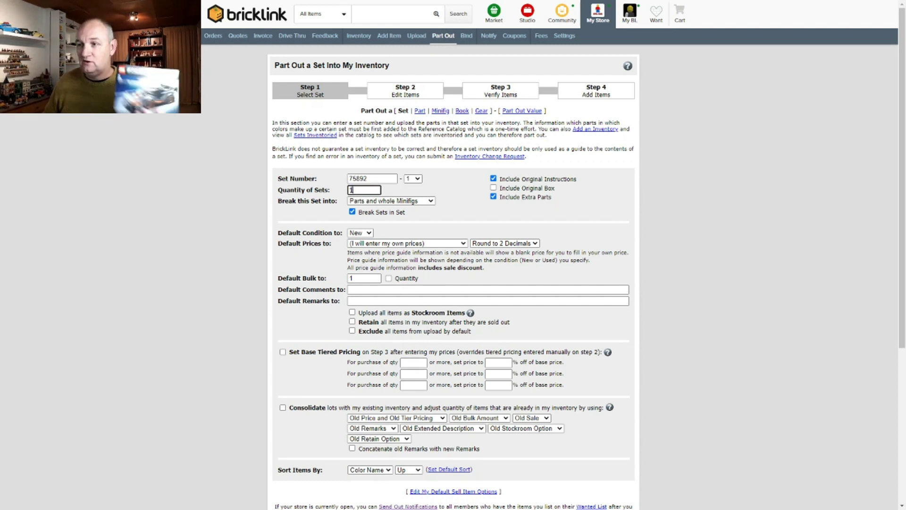
pyautogui.click(393, 202)
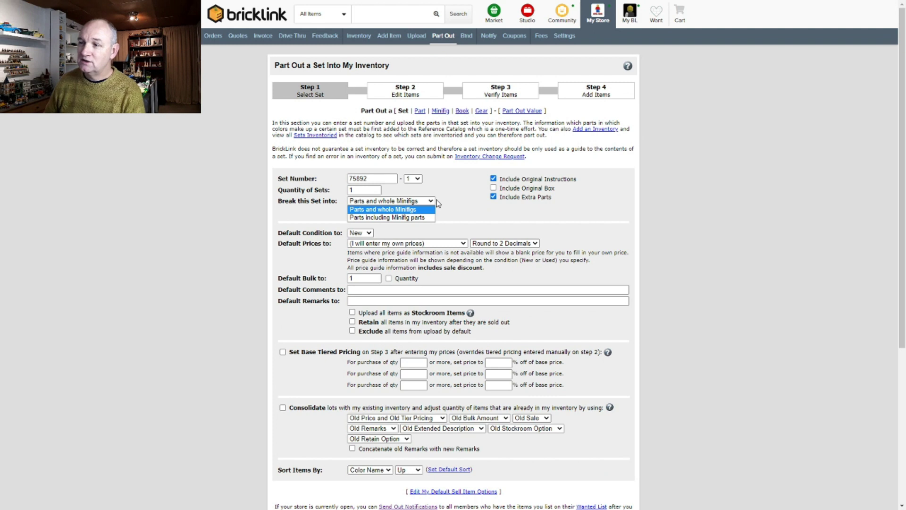
pyautogui.click(386, 210)
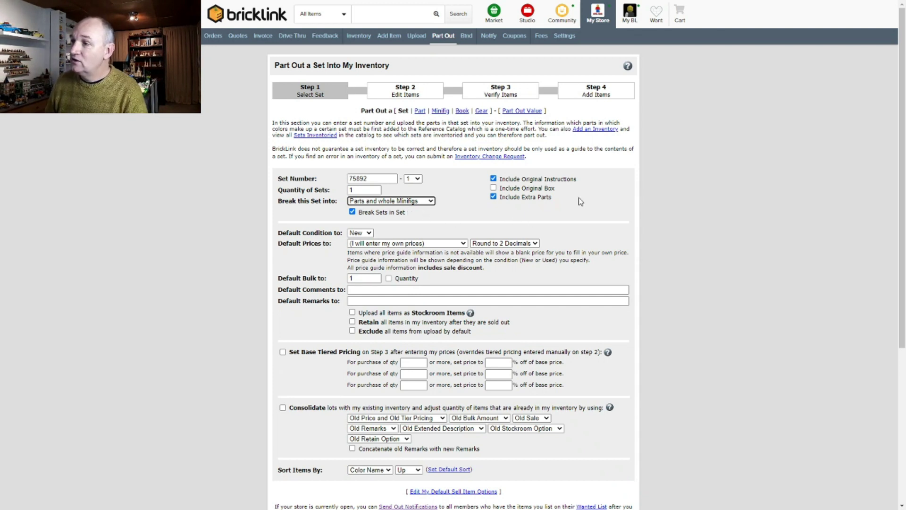
pyautogui.click(493, 178)
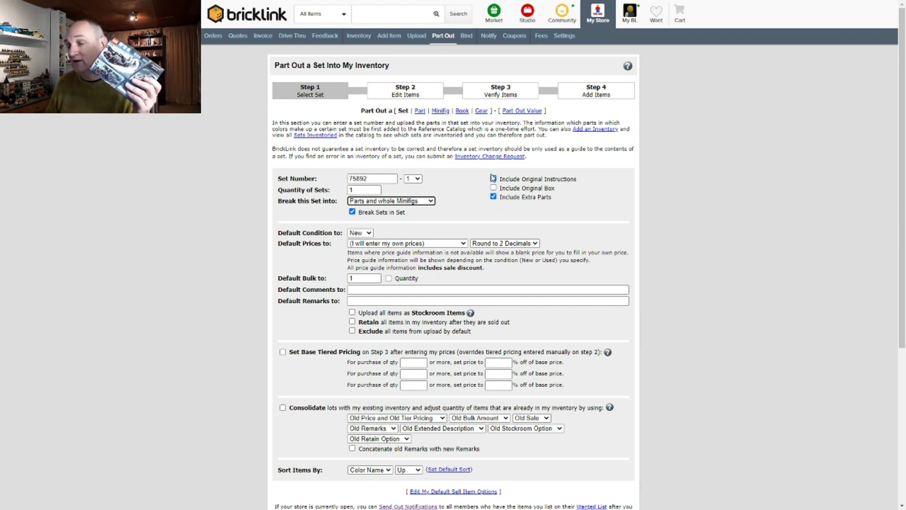
pyautogui.click(493, 178)
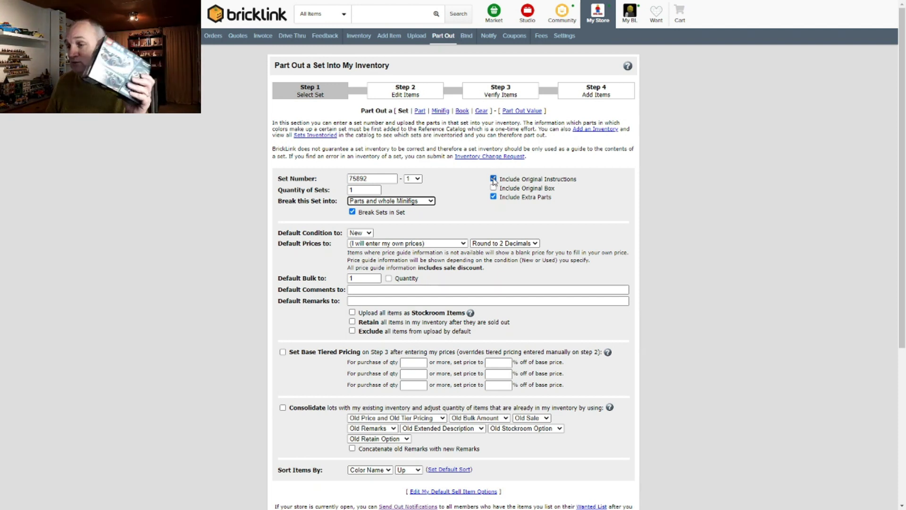
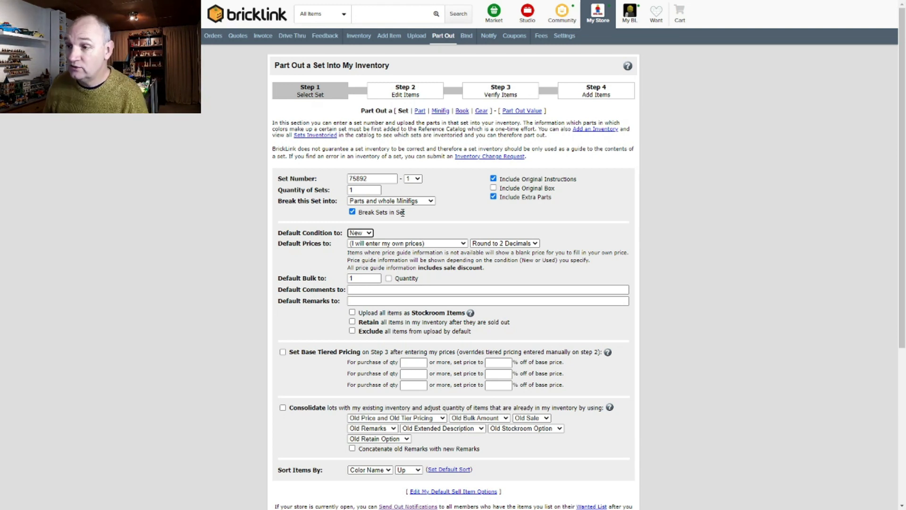
# - Look through the available default price sources and the decimal rounding choices for the parted-out items
pyautogui.click(464, 243)
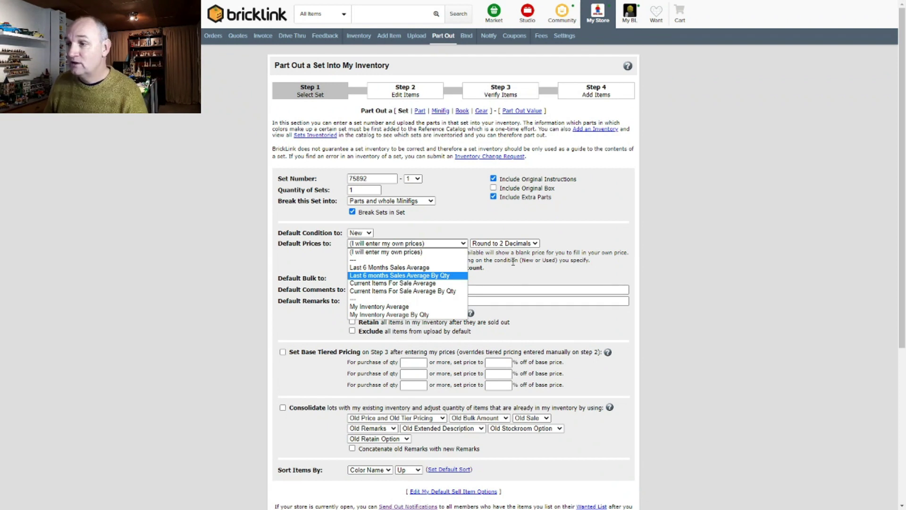
pyautogui.click(433, 245)
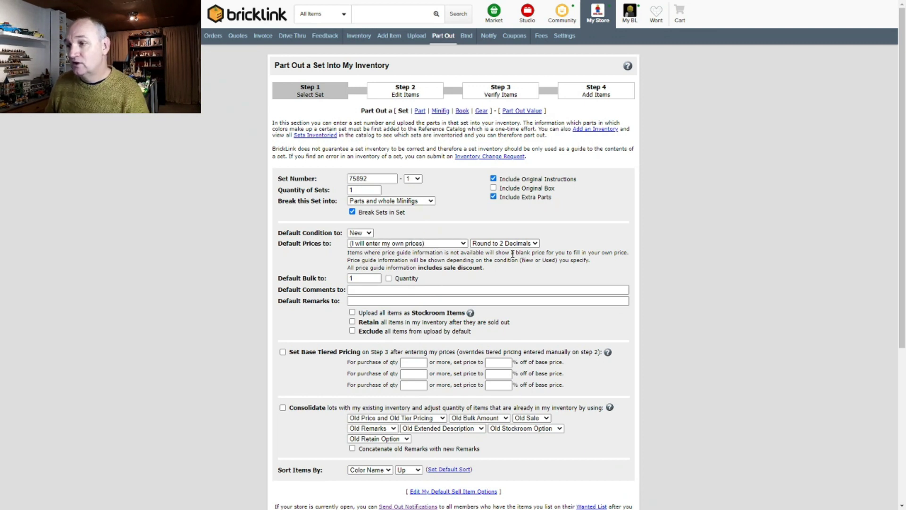
pyautogui.click(501, 245)
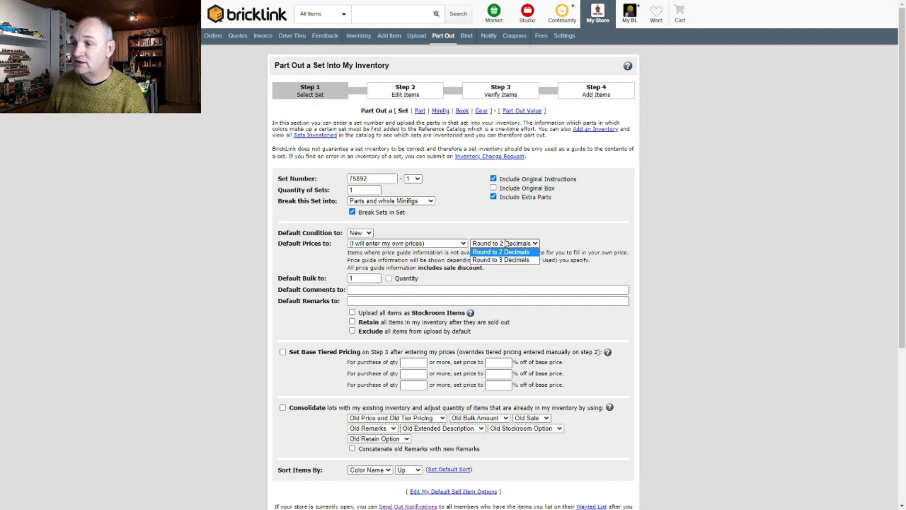
pyautogui.click(506, 245)
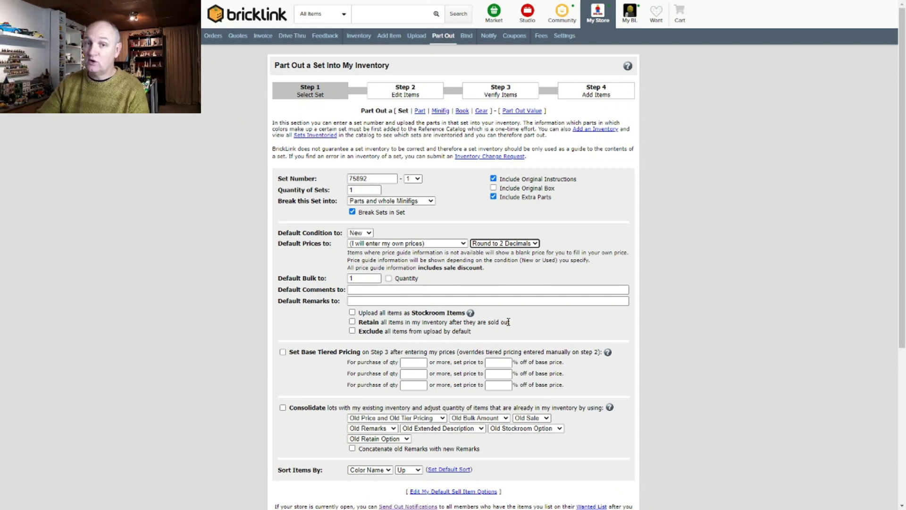
pyautogui.click(527, 297)
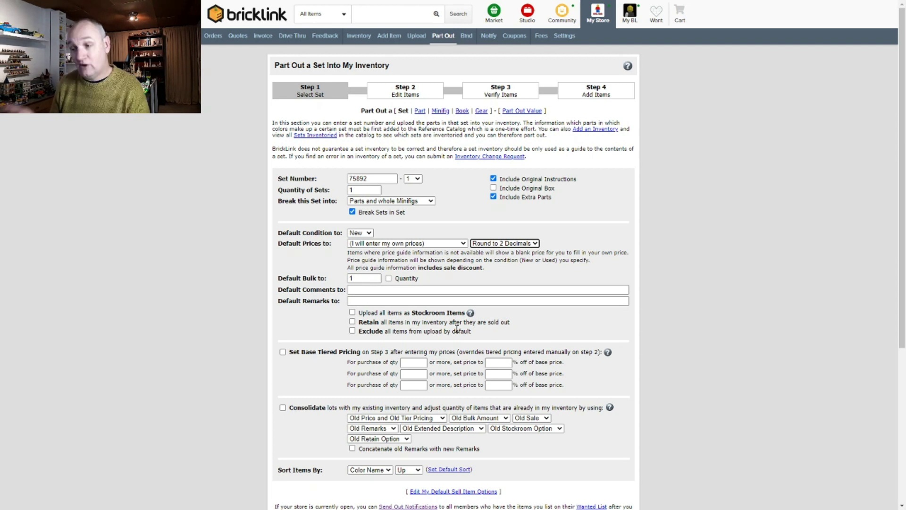
# - Look through the consolidation choices for price and tier pricing and for bulk amount of existing lots
pyautogui.scroll(-1, 481, 305)
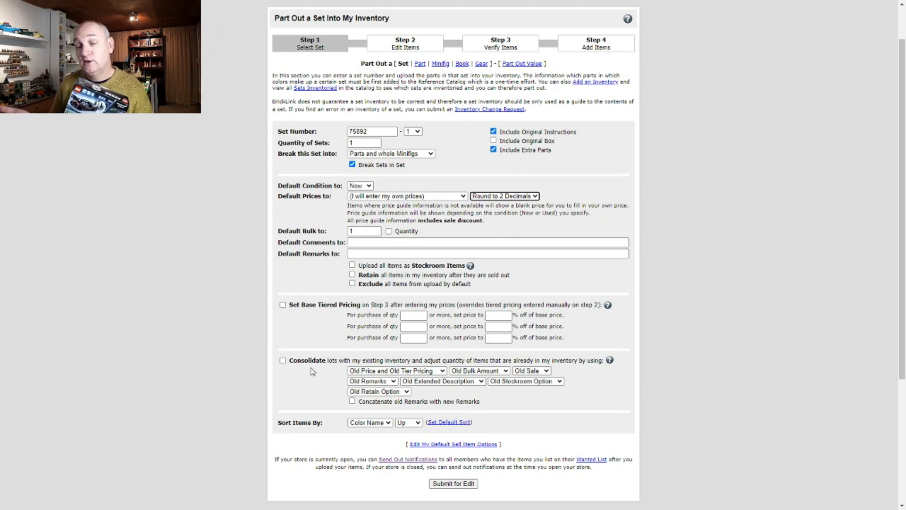
pyautogui.click(434, 372)
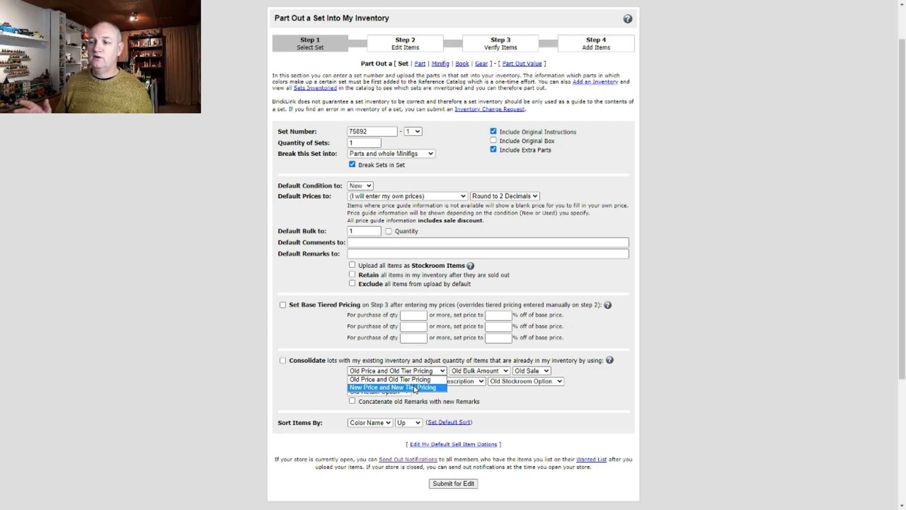
pyautogui.click(401, 379)
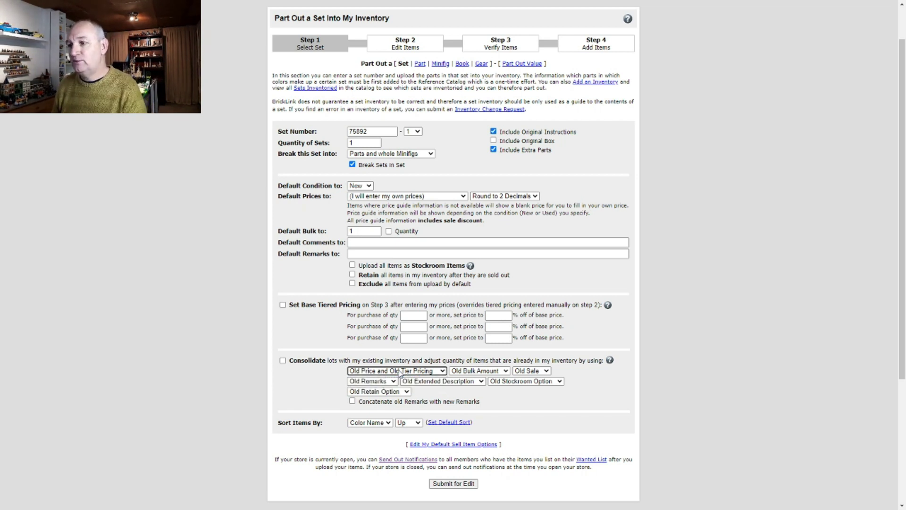
pyautogui.click(480, 371)
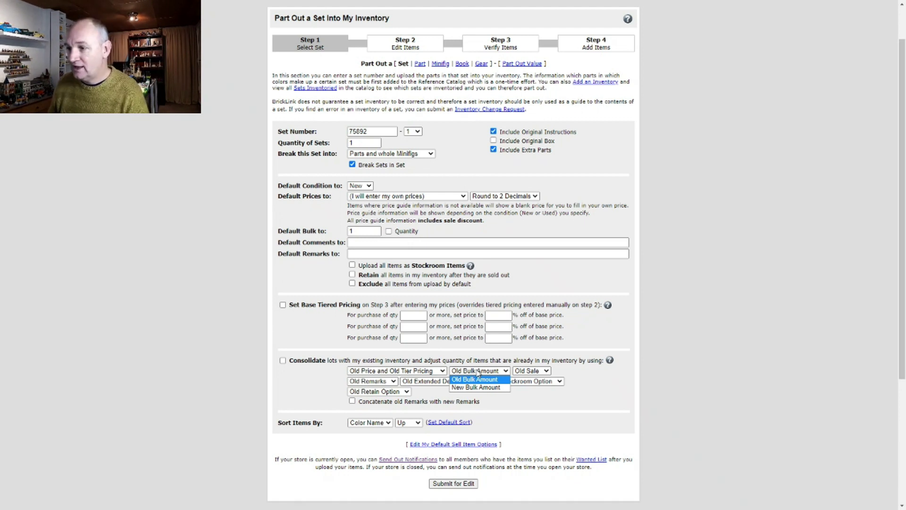
pyautogui.click(478, 372)
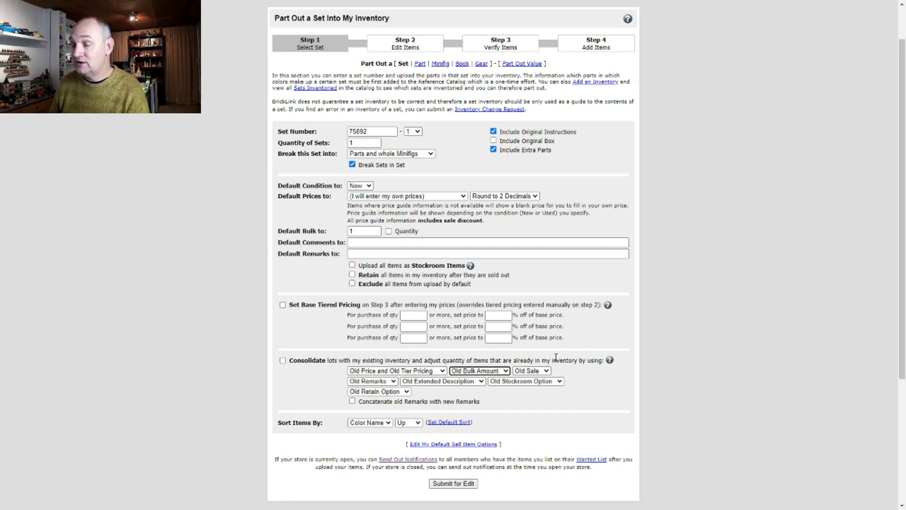
pyautogui.press('Tab')
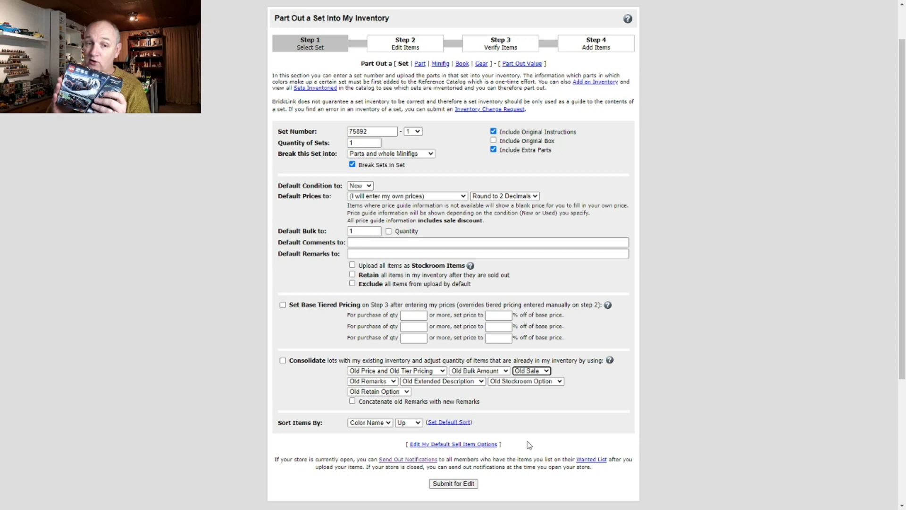
# - Keep the items sorted by Color Name and submit the set for editing
pyautogui.click(385, 425)
pyautogui.click(385, 425)
pyautogui.click(386, 425)
pyautogui.click(385, 425)
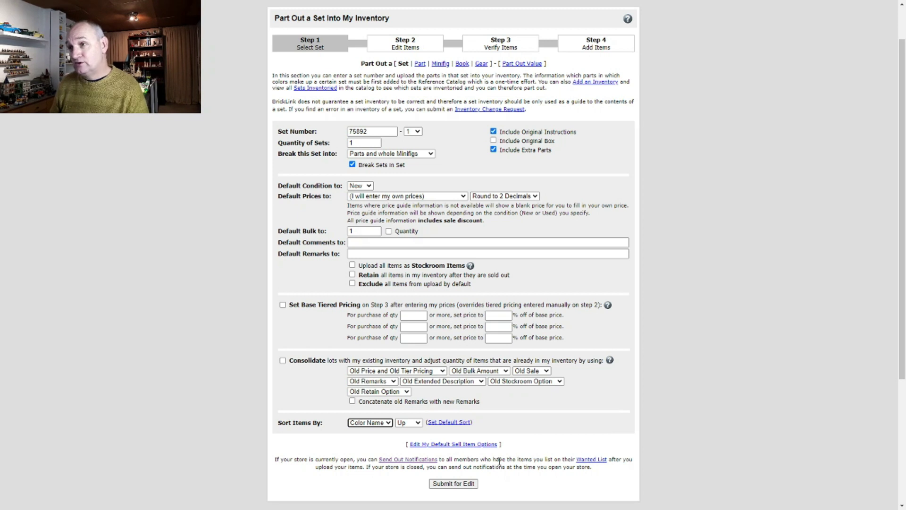
pyautogui.click(452, 483)
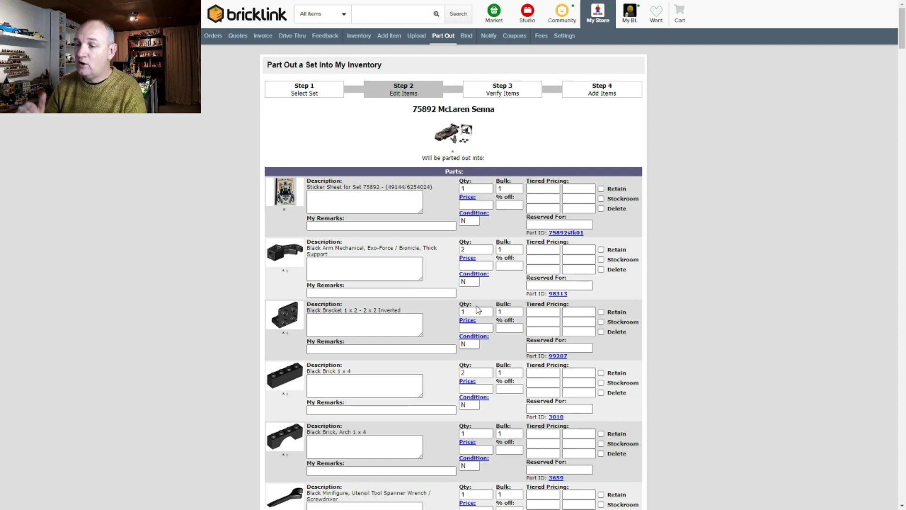
# - Mark the Black Plate 3 x 3 Cross for deletion in the list of parted-out items
pyautogui.scroll(-1, 473, 309)
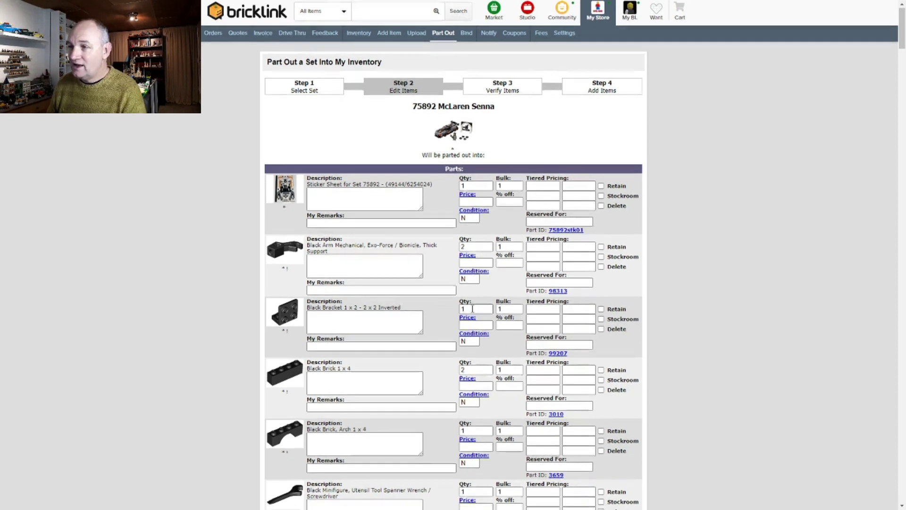
pyautogui.scroll(-9, 473, 309)
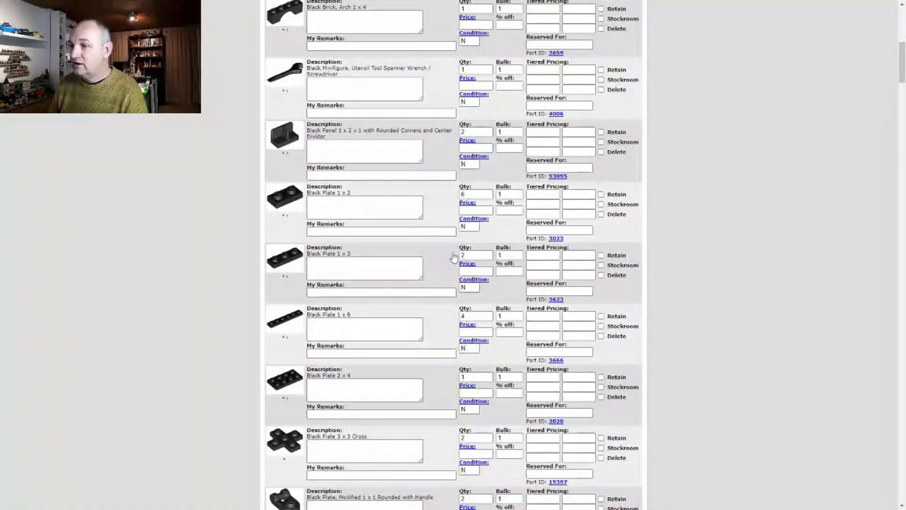
pyautogui.scroll(-2, 453, 257)
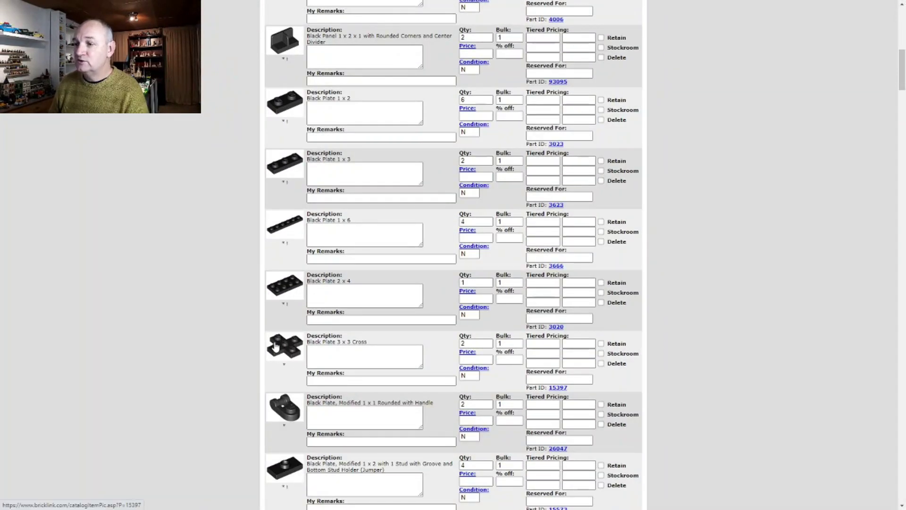
pyautogui.click(600, 364)
pyautogui.scroll(-20, 546, 383)
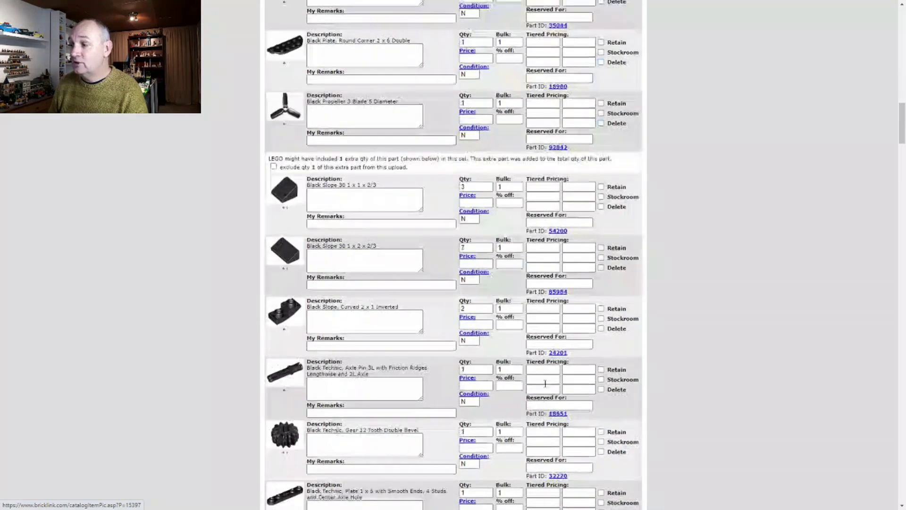
# - Look through the parted-out items down to the minifig and instructions, and examine the price fields of the first four parts
pyautogui.scroll(-20, 545, 383)
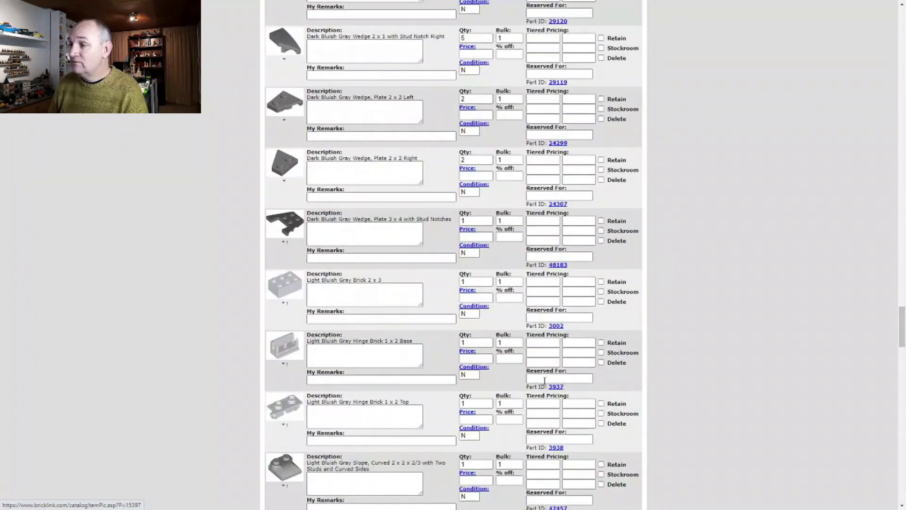
pyautogui.scroll(-20, 545, 381)
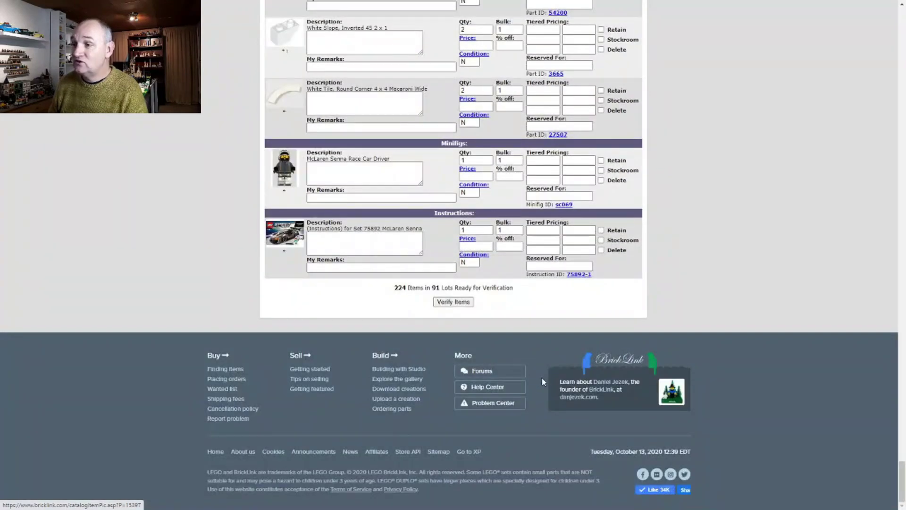
pyautogui.scroll(3, 542, 378)
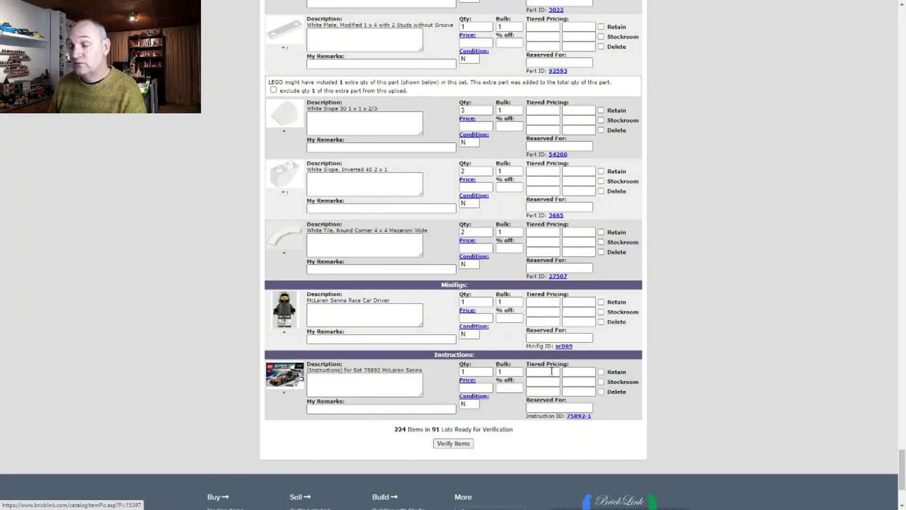
pyautogui.scroll(20, 551, 371)
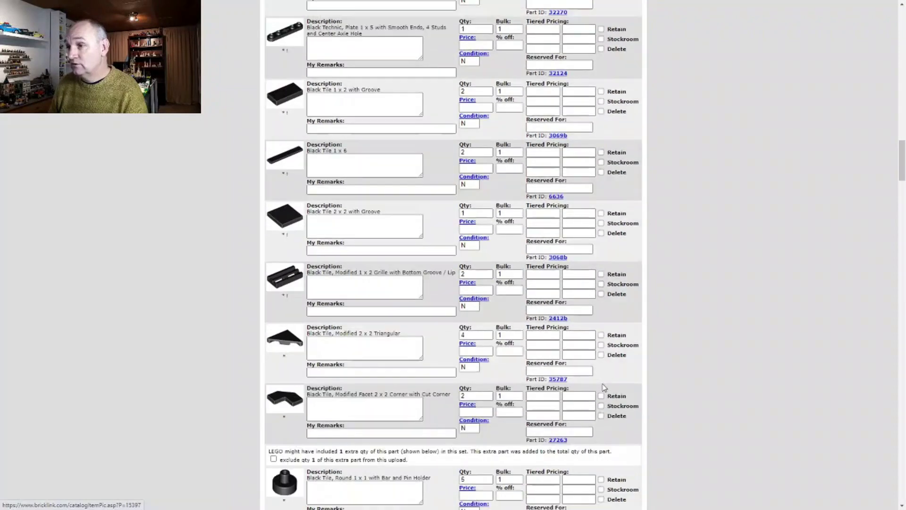
pyautogui.scroll(15, 603, 386)
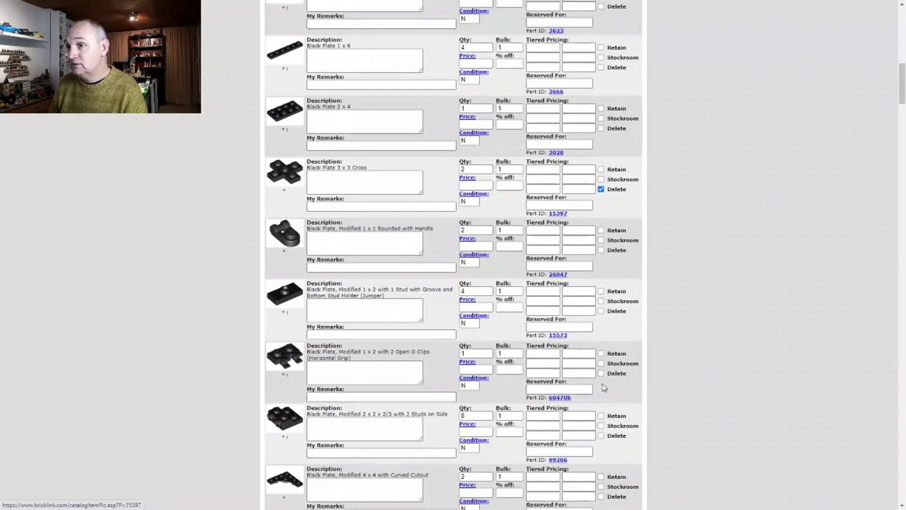
pyautogui.scroll(10, 645, 302)
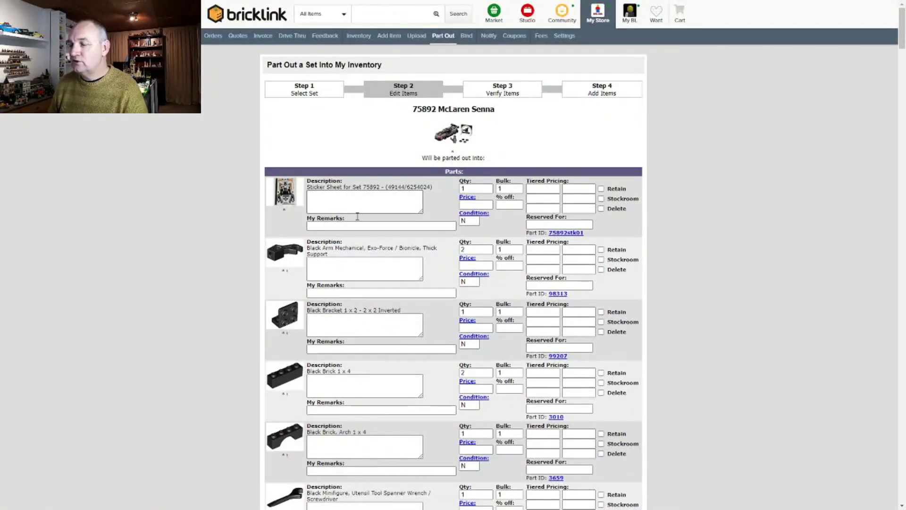
pyautogui.click(476, 205)
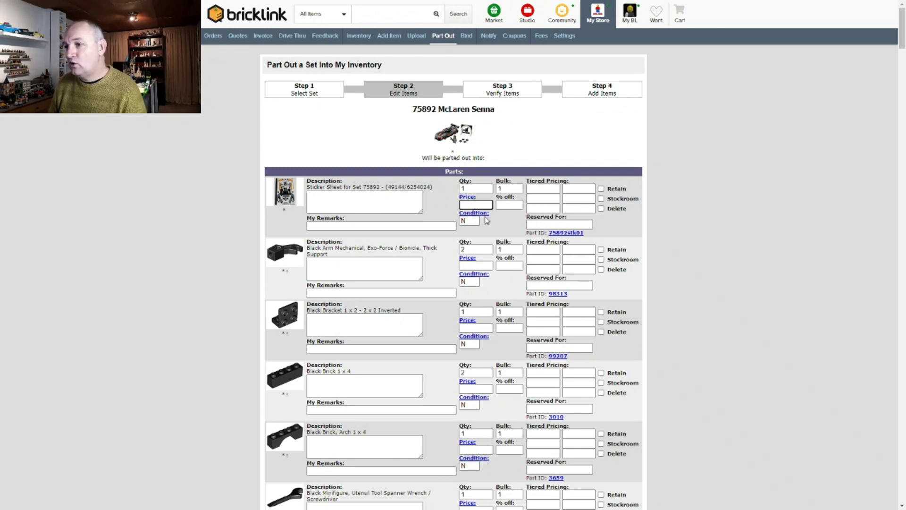
pyautogui.click(474, 265)
pyautogui.click(475, 327)
pyautogui.click(477, 388)
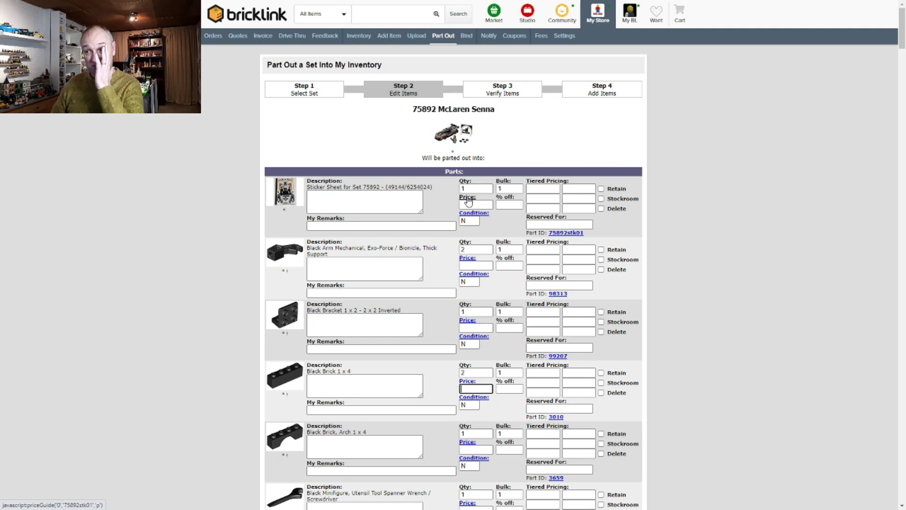
# - Consult the price guide for the set's sticker sheet and set its price to 0.13
pyautogui.click(468, 200)
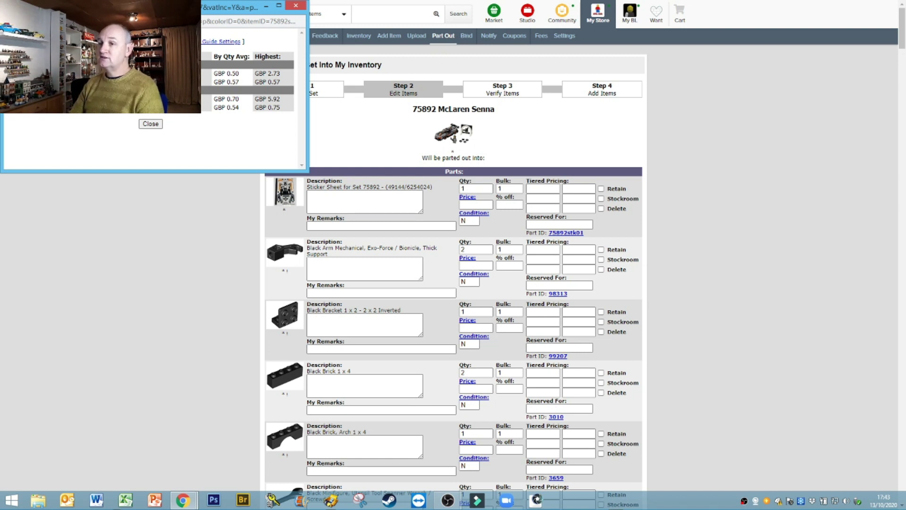
pyautogui.click(151, 124)
pyautogui.click(476, 205)
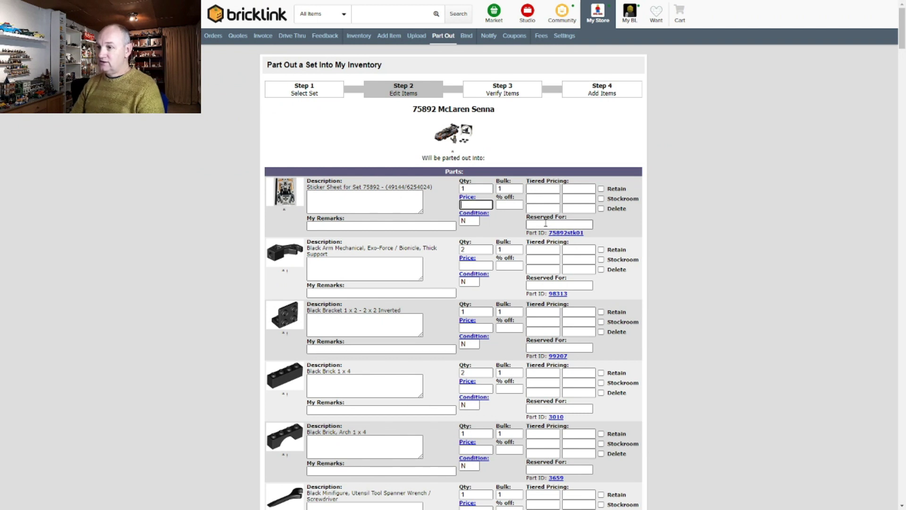
pyautogui.write('0.13')
pyautogui.click(482, 265)
# - Look over the remaining parted-out items through to the end of the list and return to the first part
pyautogui.scroll(-1, 484, 265)
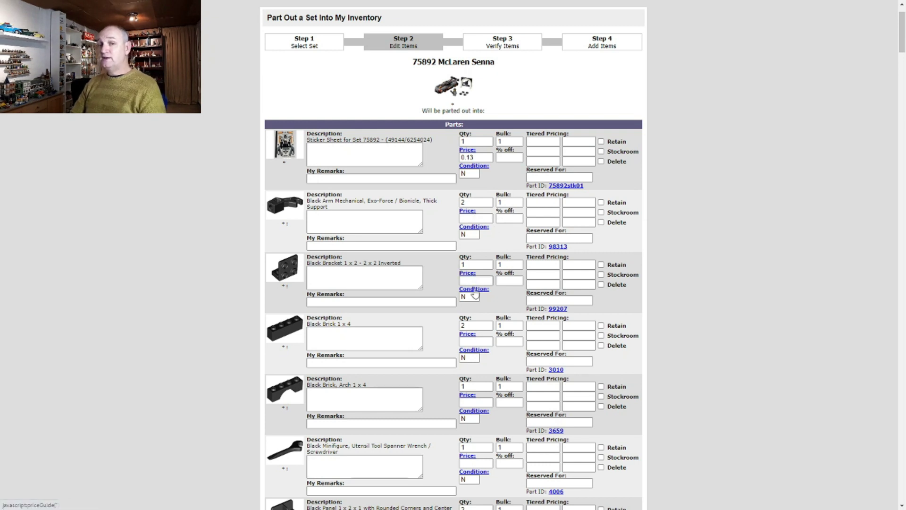
pyautogui.scroll(-5, 486, 310)
pyautogui.scroll(-20, 483, 307)
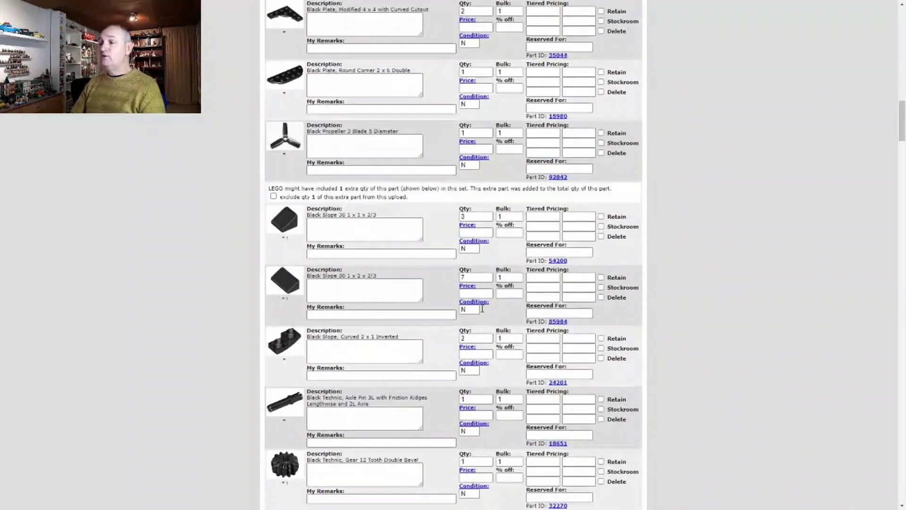
pyautogui.scroll(-20, 474, 308)
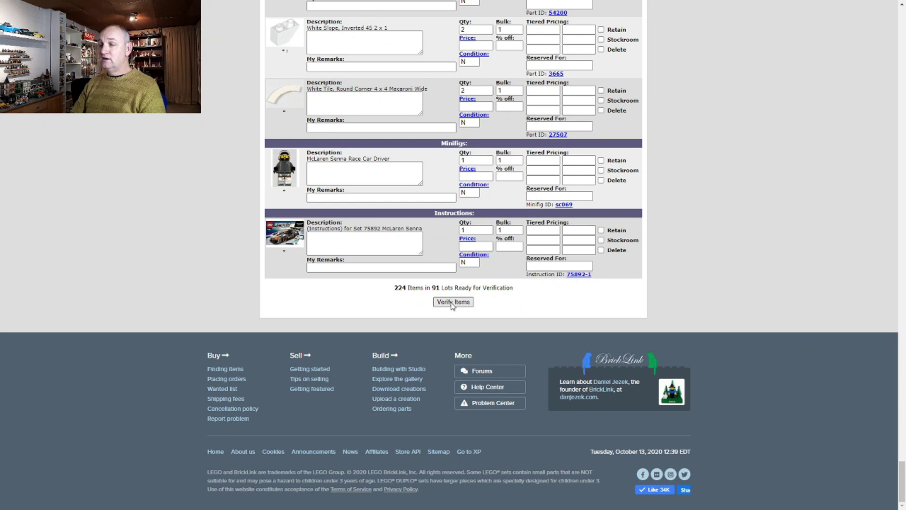
pyautogui.scroll(15, 603, 305)
pyautogui.scroll(20, 603, 304)
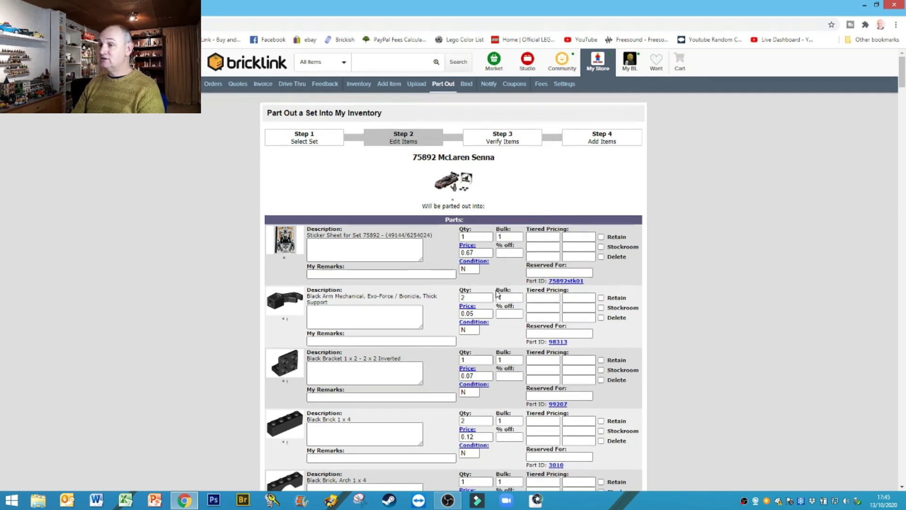
# - Review the prices filled in for the parted-out items and submit the whole list for verification
pyautogui.scroll(-1, 498, 294)
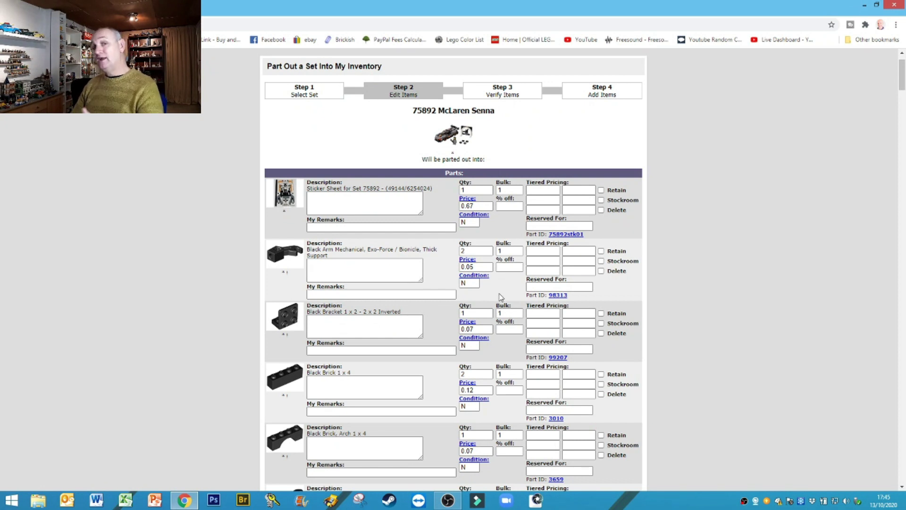
pyautogui.scroll(-6, 503, 296)
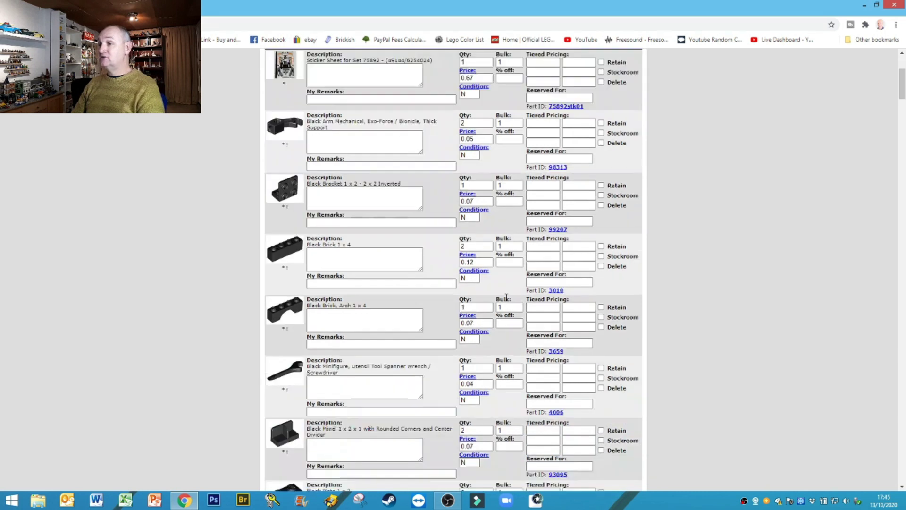
pyautogui.scroll(-20, 504, 296)
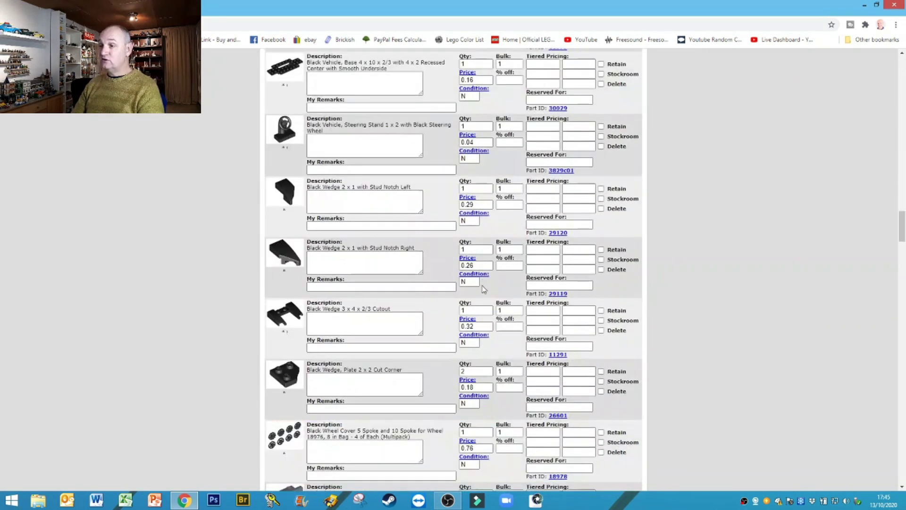
pyautogui.scroll(-20, 483, 290)
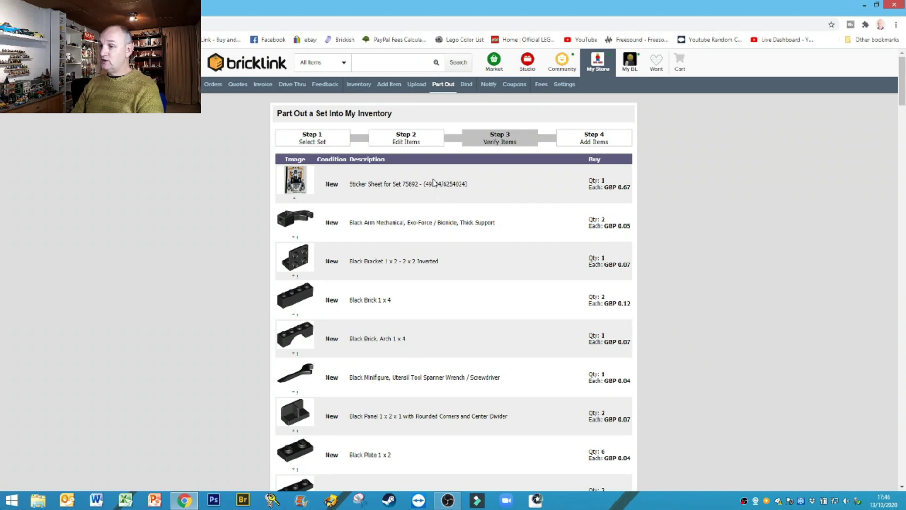
# - Check the quantities and prices in the verification list and upload the items into the store inventory
pyautogui.scroll(-2, 434, 182)
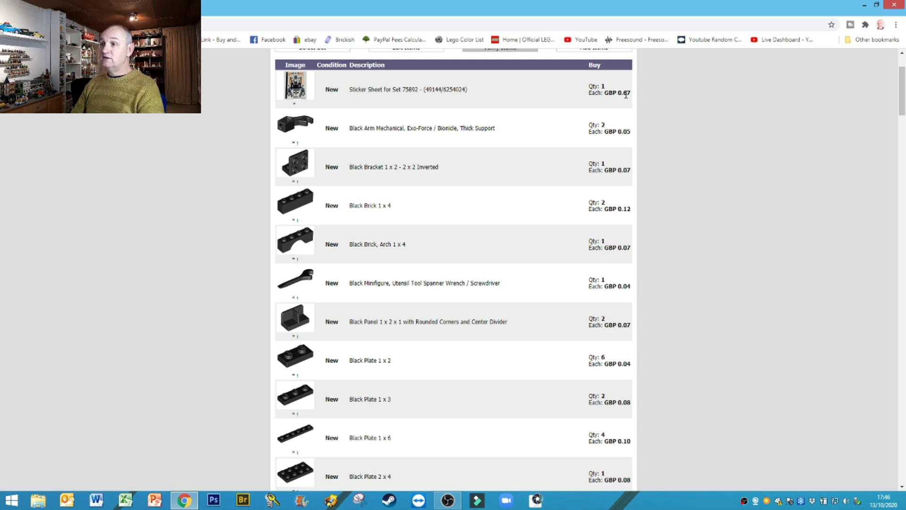
pyautogui.scroll(-20, 453, 339)
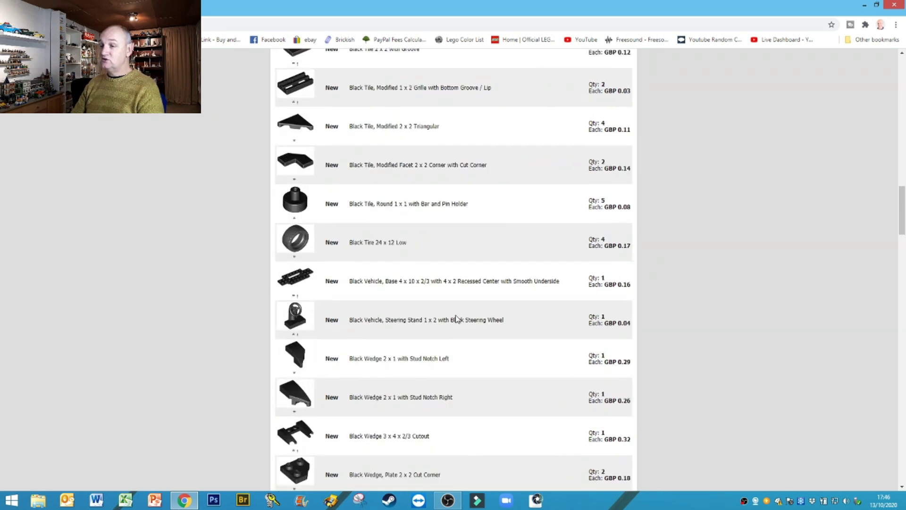
pyautogui.scroll(-20, 457, 316)
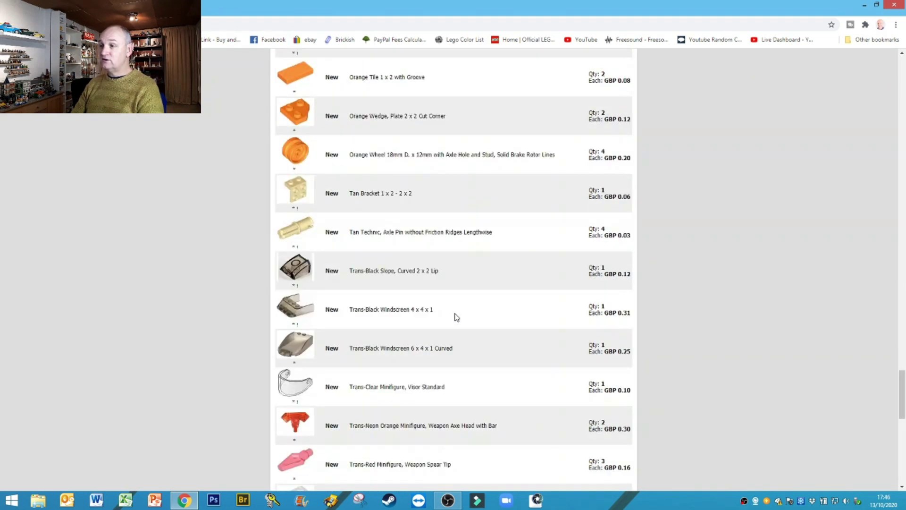
pyautogui.scroll(-5, 457, 316)
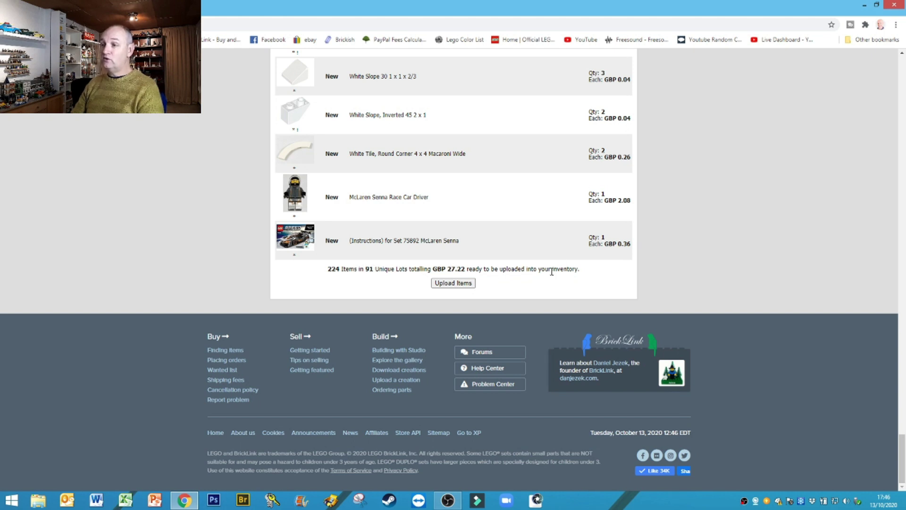
pyautogui.click(454, 284)
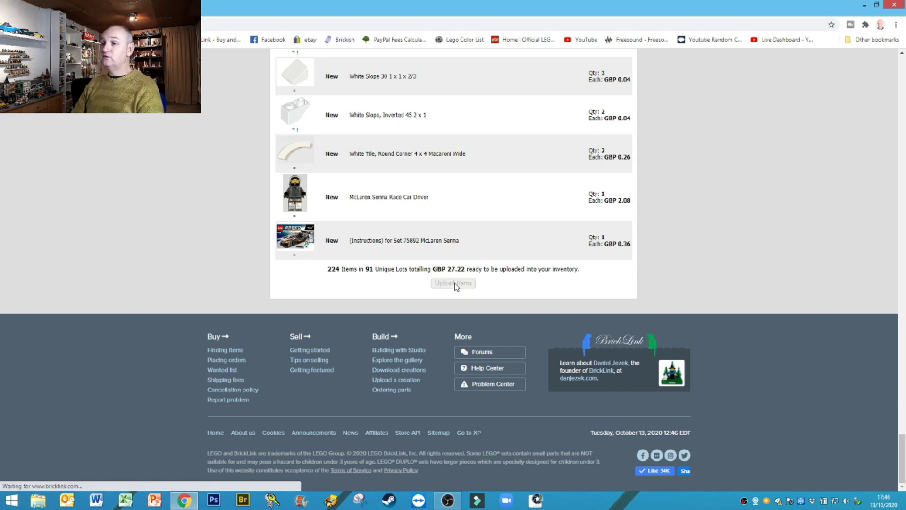